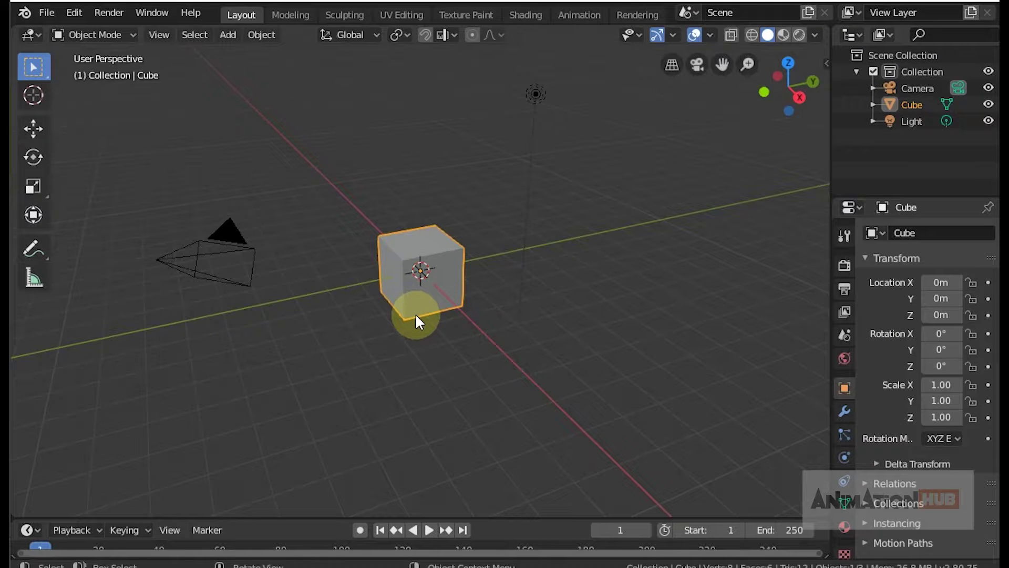
Step: Scale the default cube along the Z axis to about 0.11 to form a thin flat slab
scroll(418, 317, up, 4)
scroll(420, 319, up, 2)
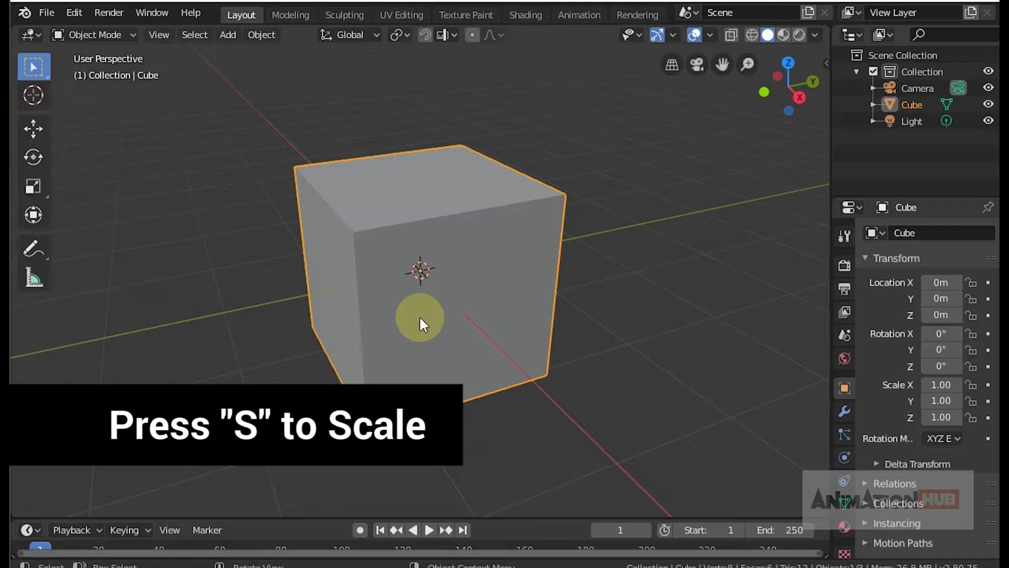
key(s)
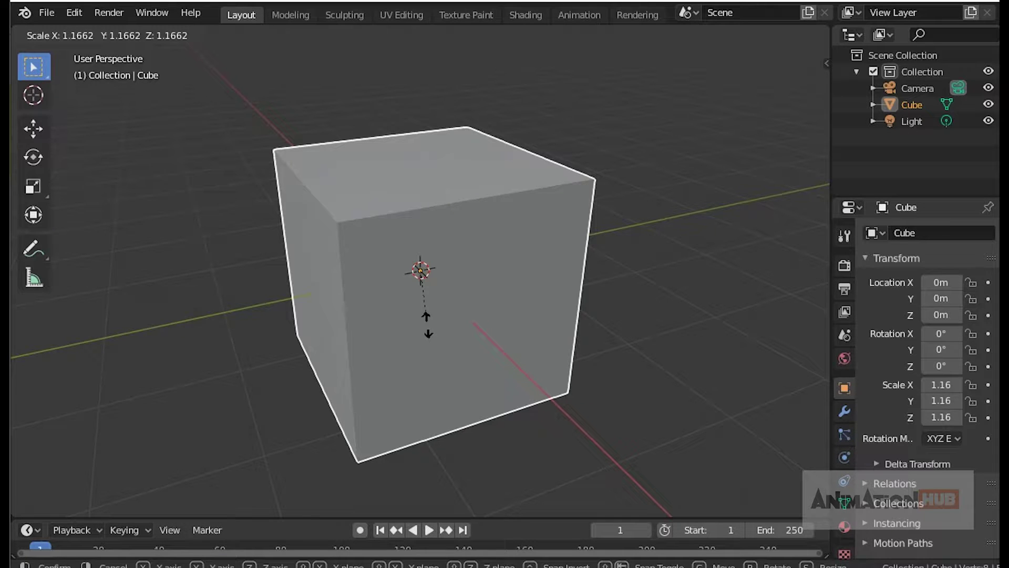
key(z)
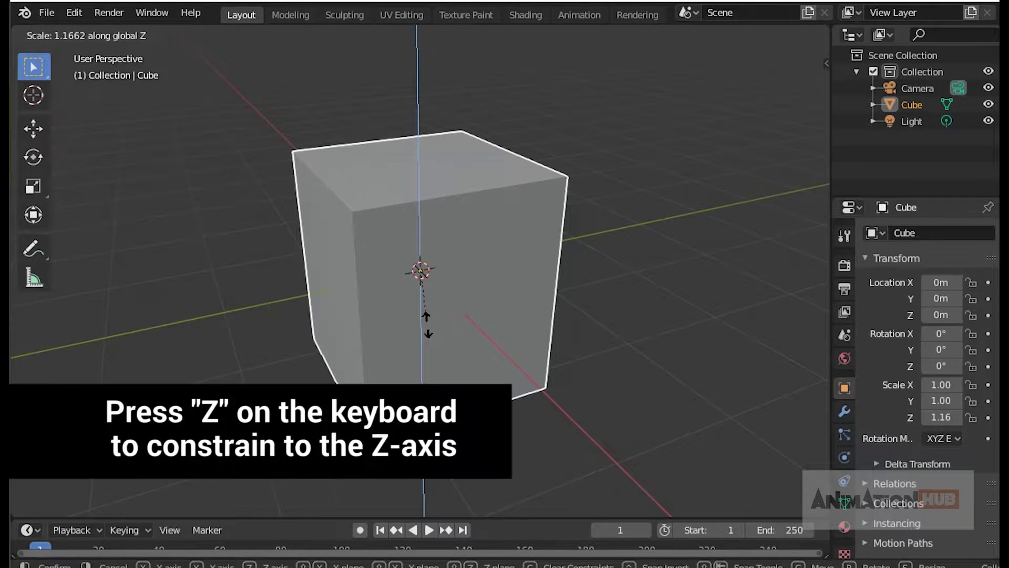
click(419, 273)
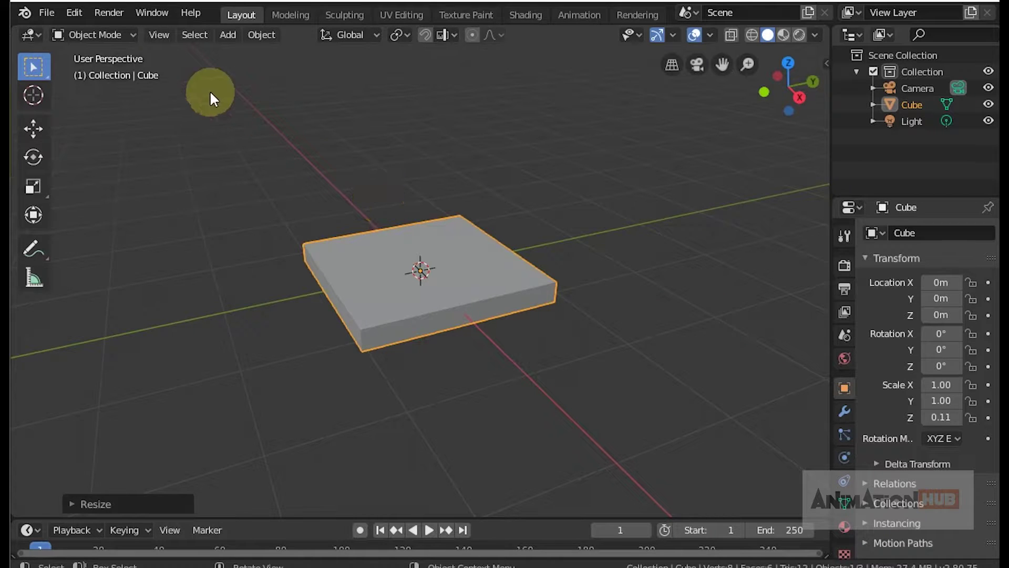
Step: Enter Edit Mode on the slab and switch to face selection
click(127, 33)
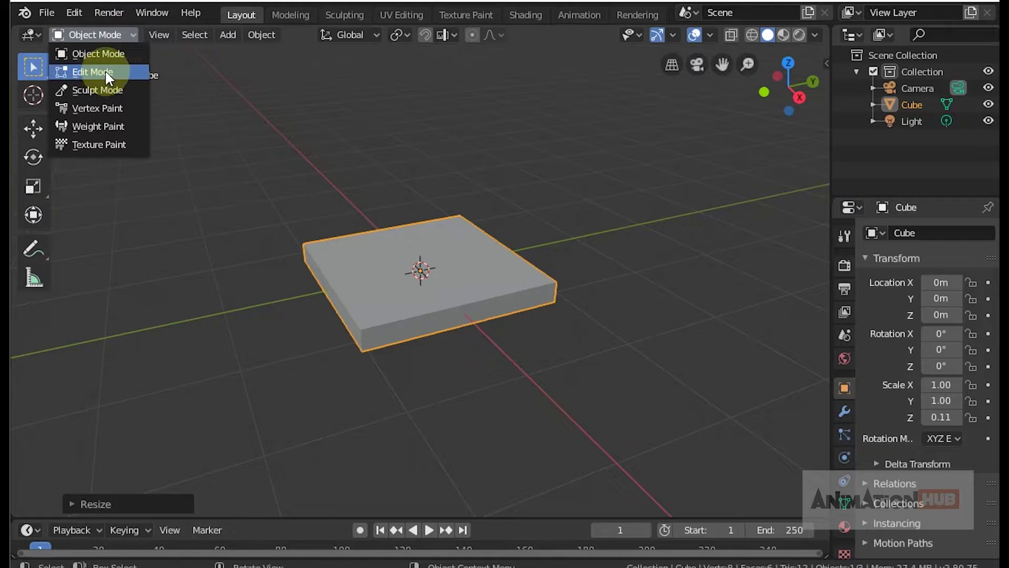
click(361, 90)
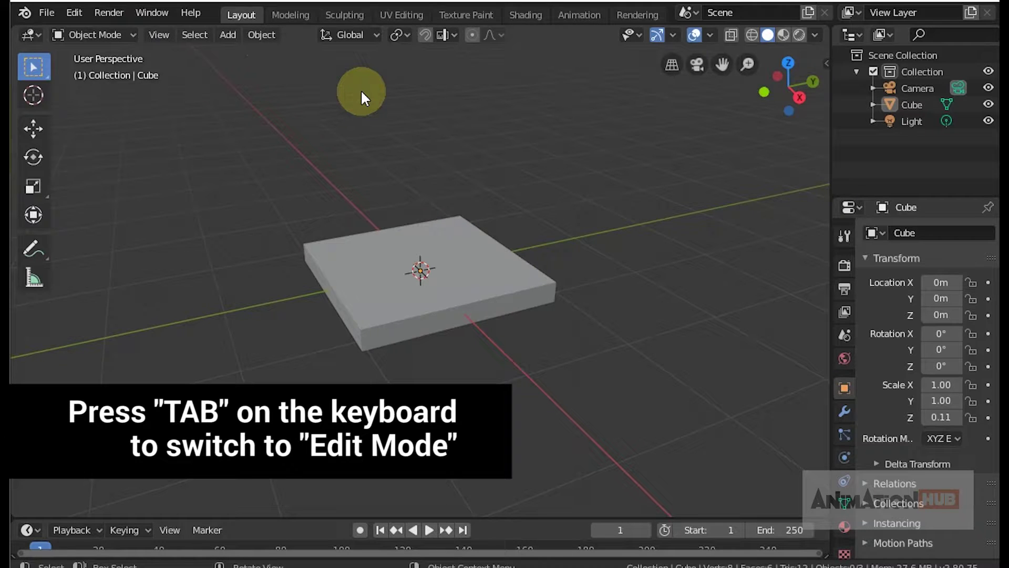
key(Tab)
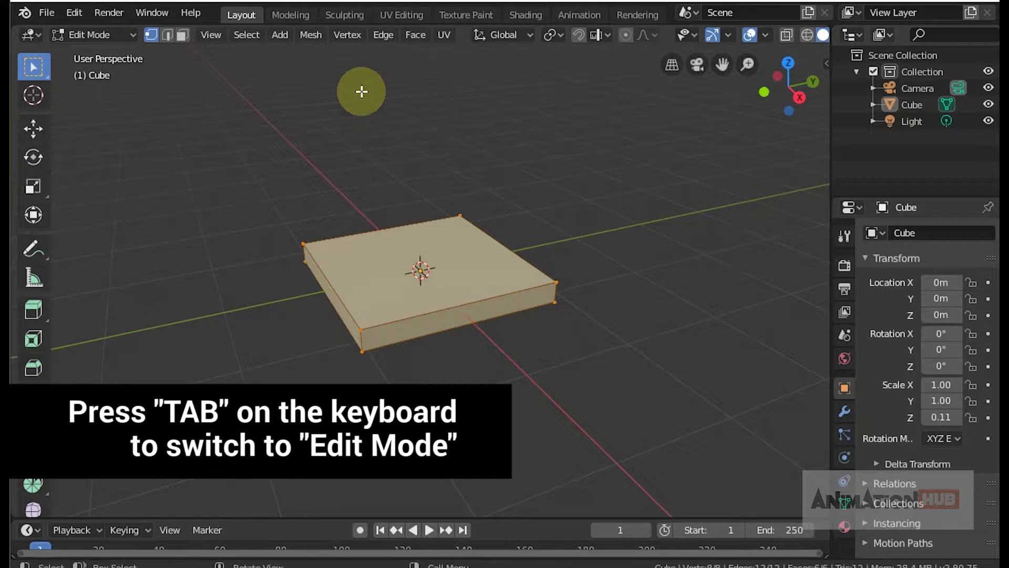
key(Tab)
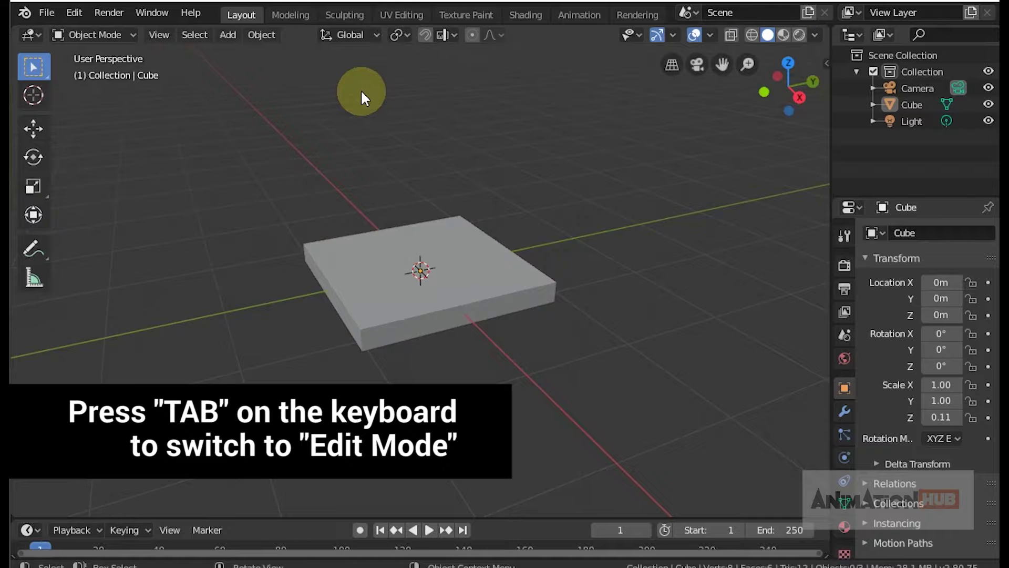
key(Tab)
key(Tab)
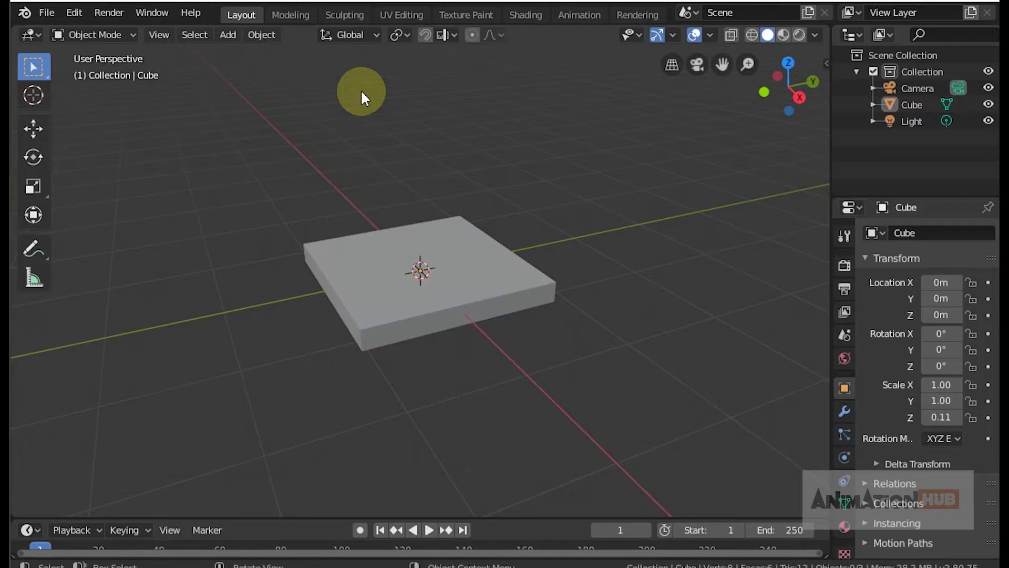
key(Tab)
key(Tab)
key(Tab)
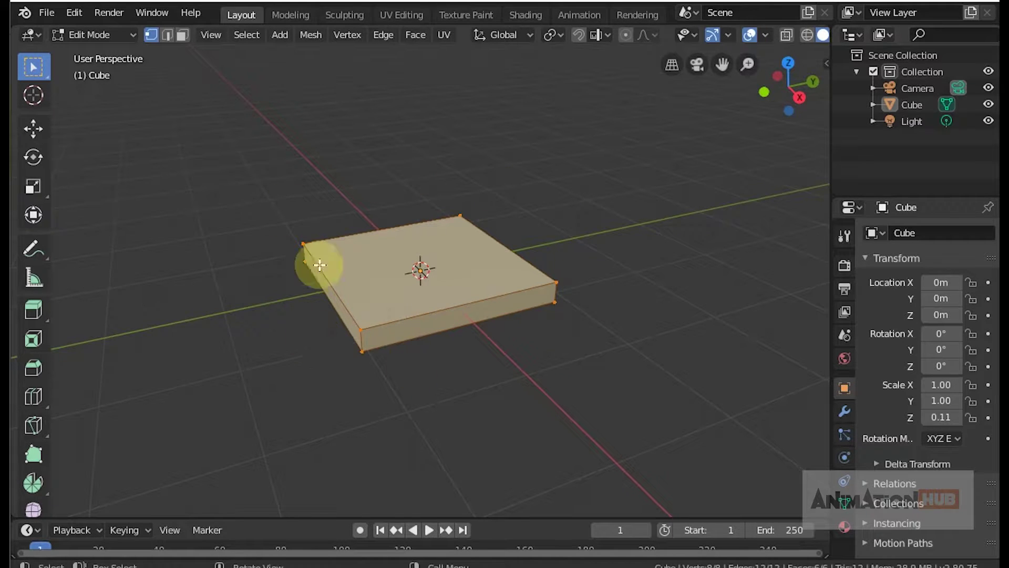
click(183, 34)
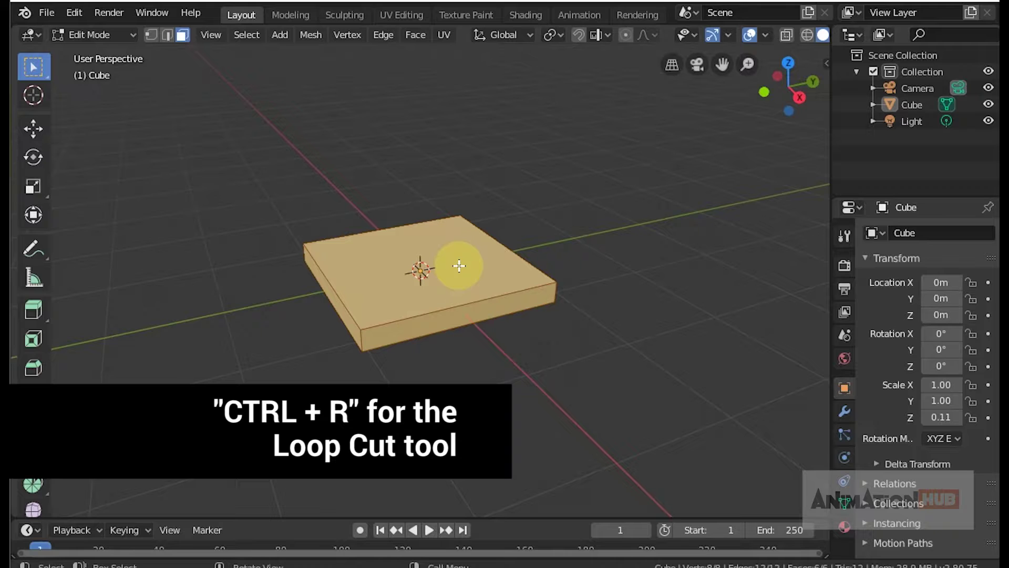
Step: Add two parallel loop cuts across the slab, running along the X axis
key(ctrl)
key(ctrl+r)
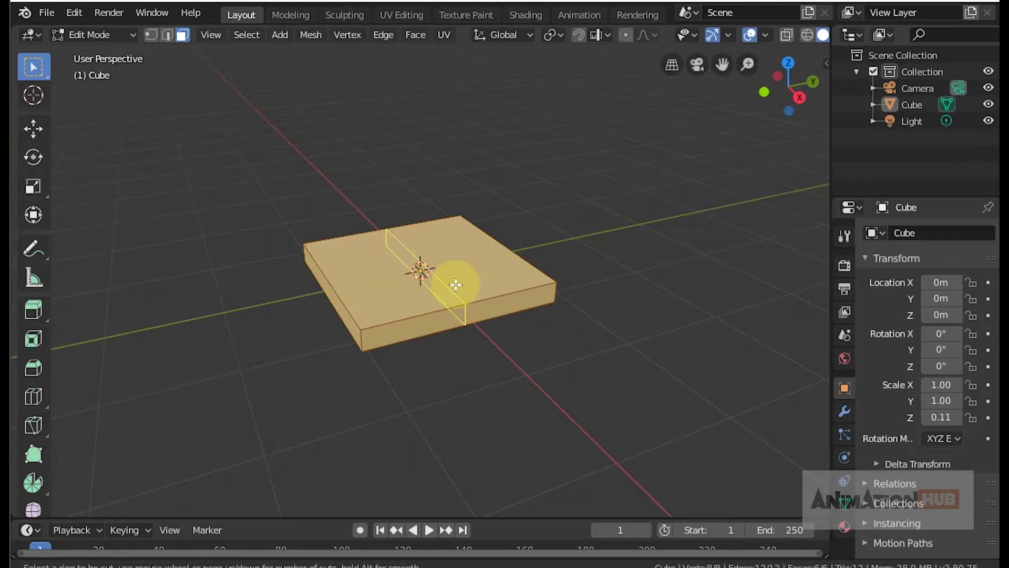
scroll(456, 284, up, 1)
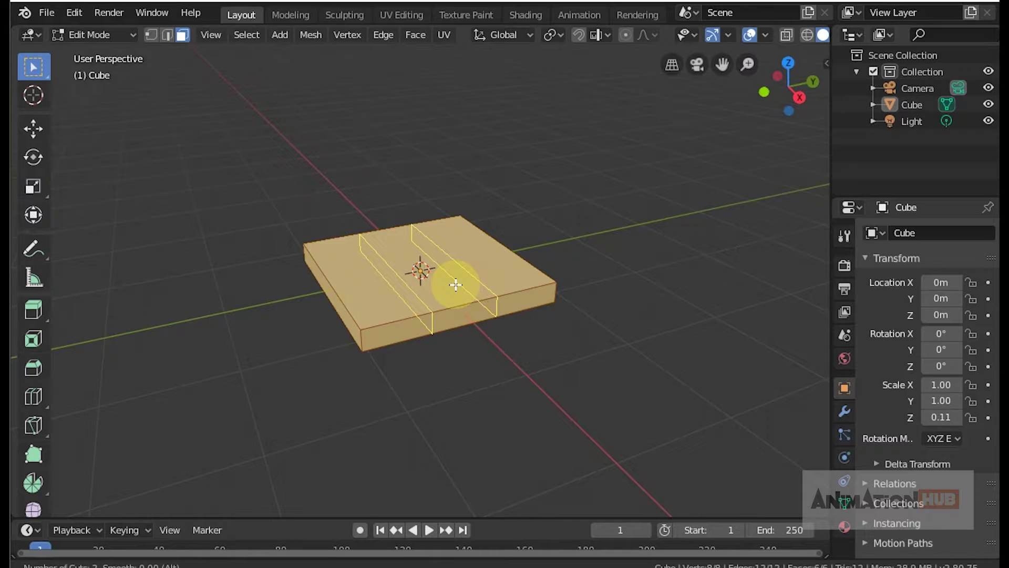
scroll(456, 285, up, 3)
scroll(456, 285, down, 2)
scroll(455, 285, down, 1)
click(456, 285)
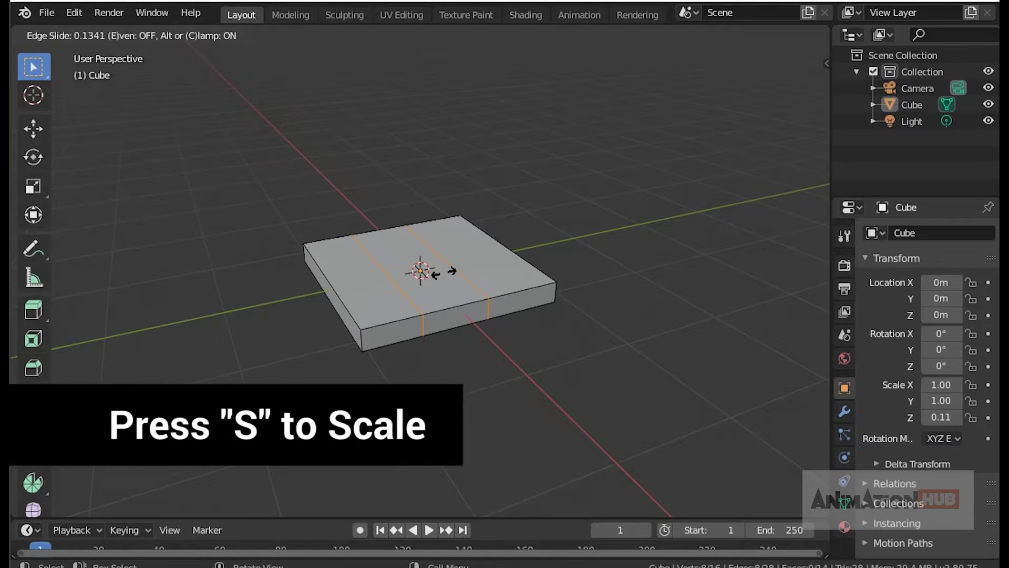
click(444, 271)
Step: Scale the two loop cuts apart along the Y axis by about 2.14, leaving narrow strips at both edges
key(s)
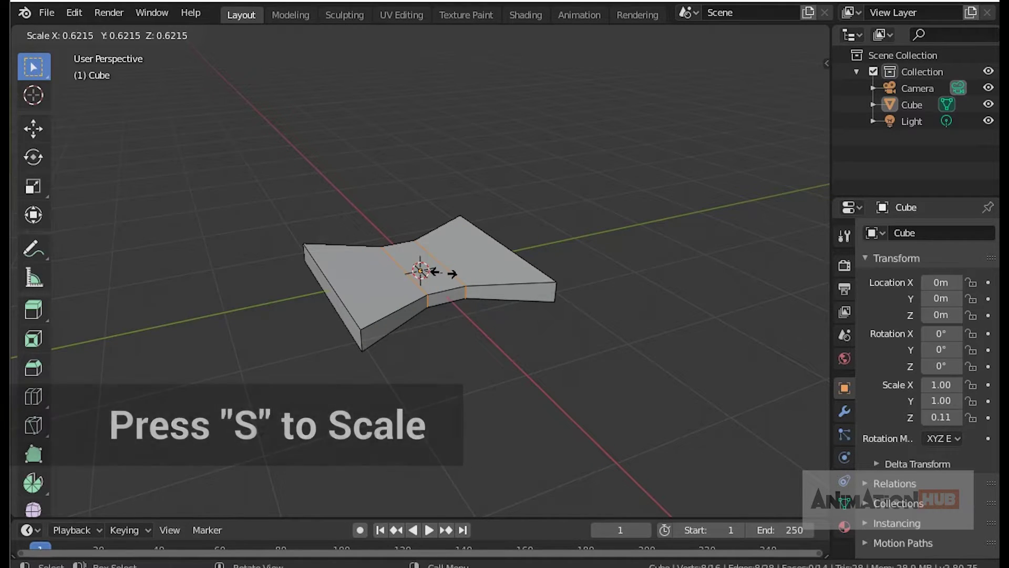
key(y)
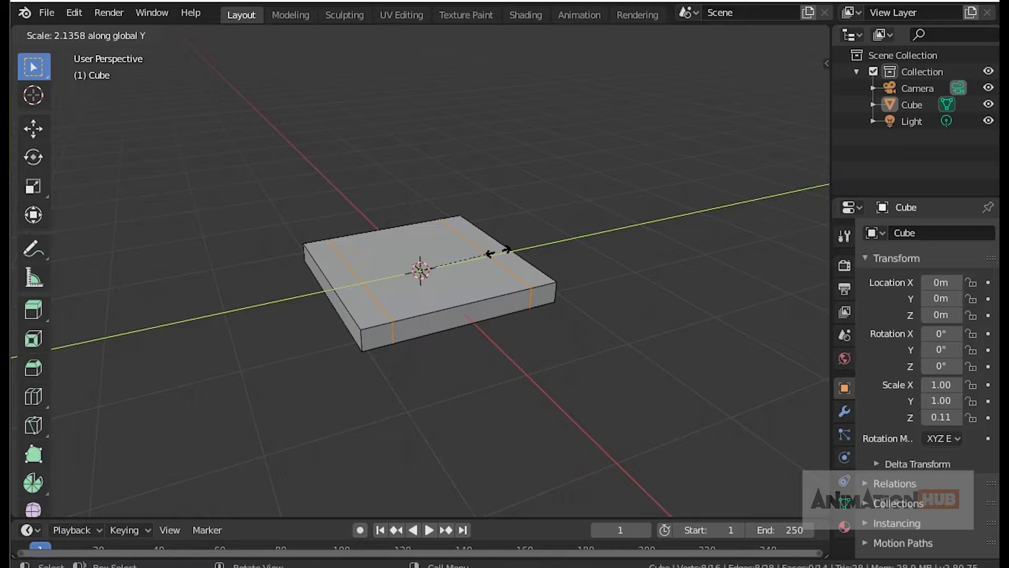
click(498, 252)
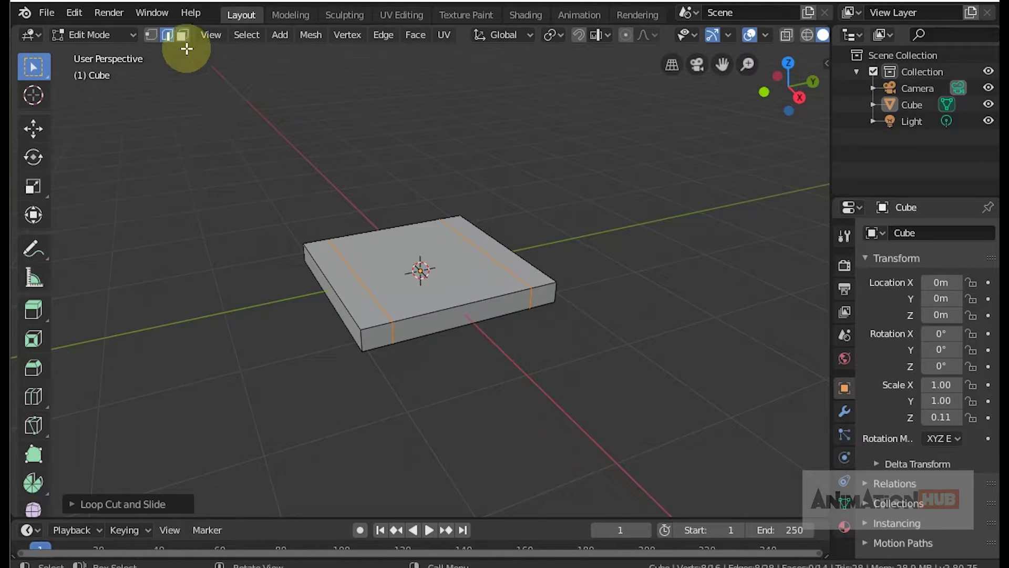
Step: Switch to face selection, activate the Extrude Region tool and select the narrow top strip on the slab's positive Y side
click(181, 36)
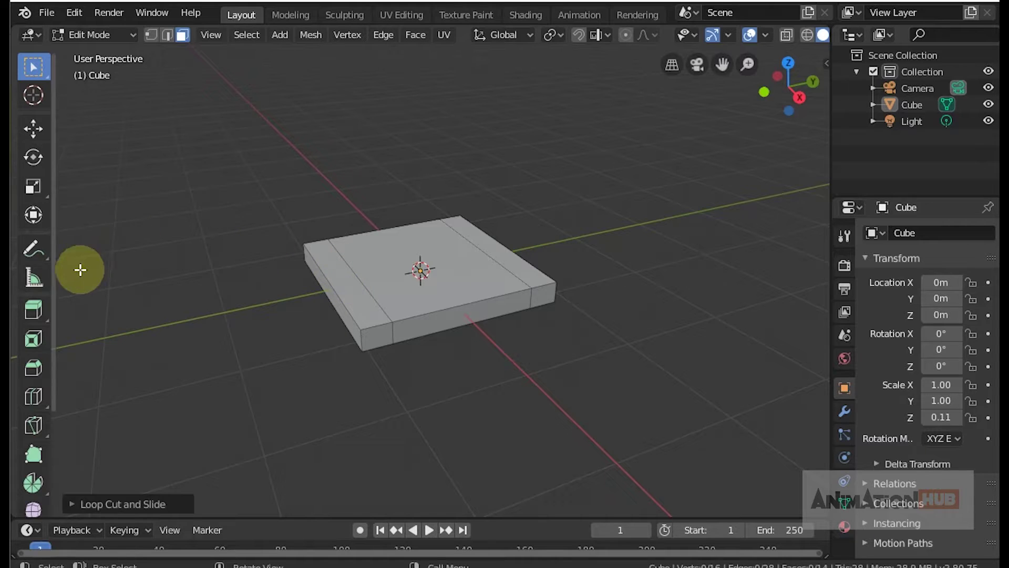
click(35, 304)
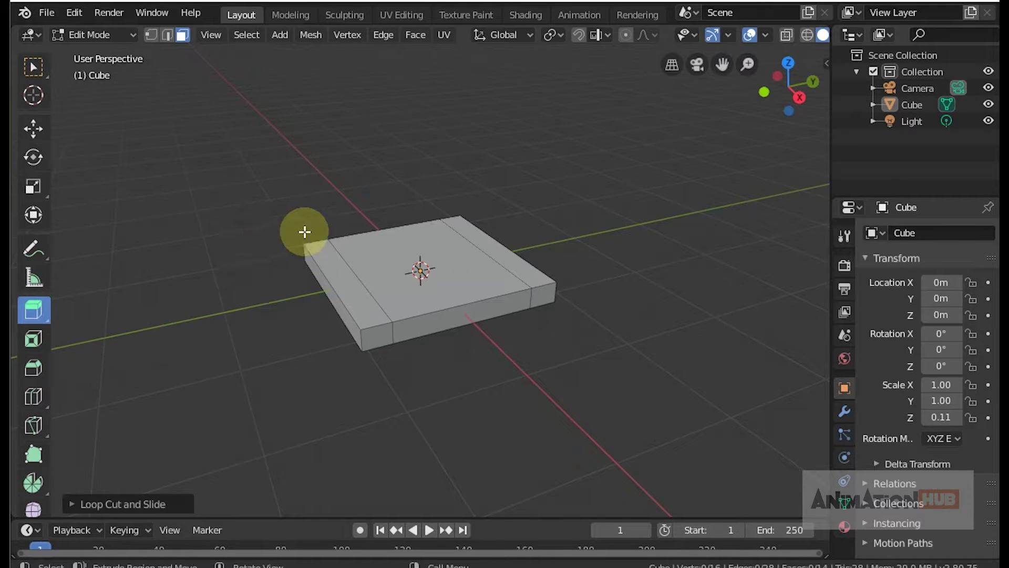
click(485, 244)
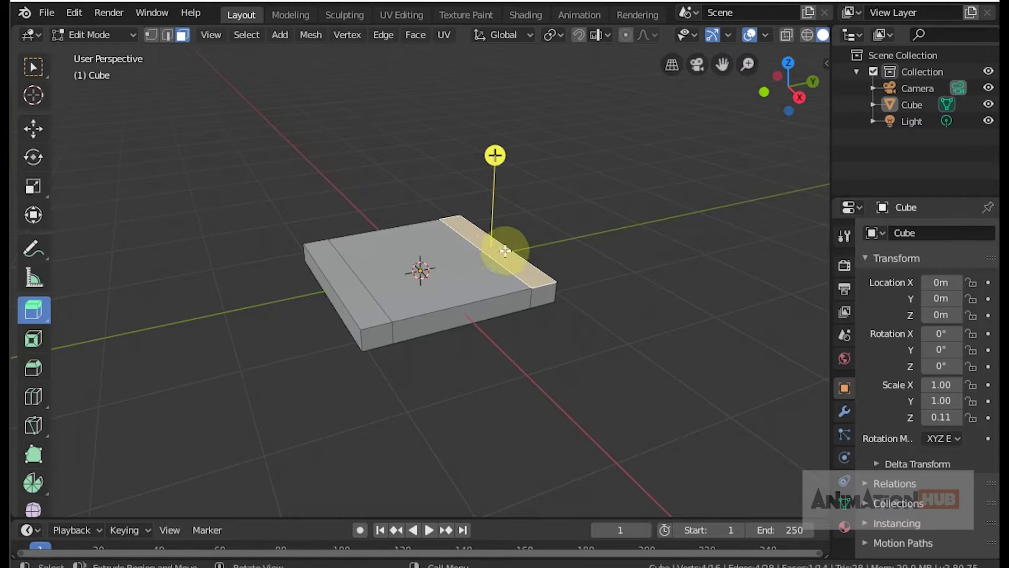
Step: Try to extrude the narrow edge strip upward and undo the extrusion
click(454, 266)
click(338, 285)
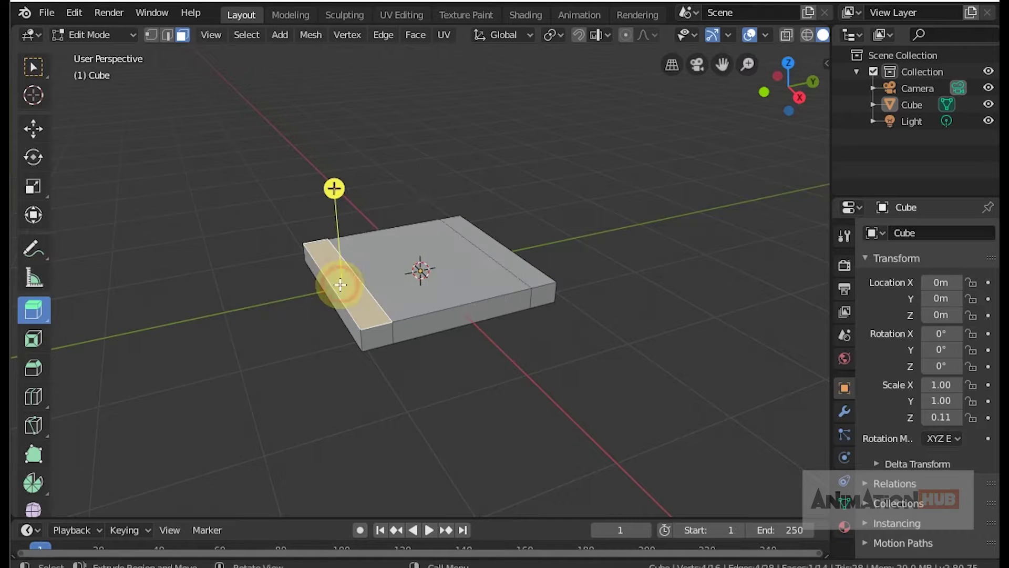
click(442, 269)
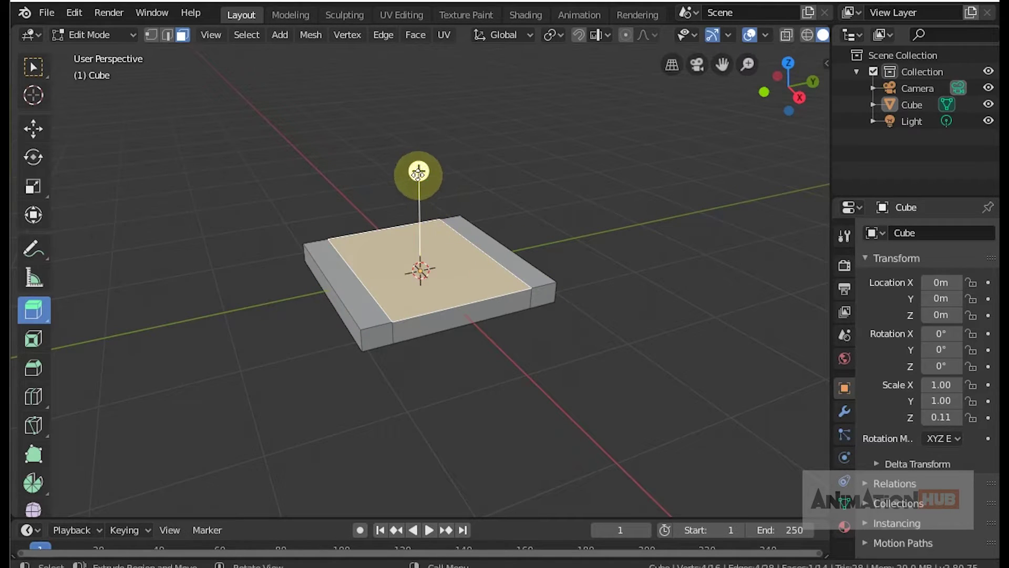
click(485, 240)
drag(490, 154, 497, 49)
key(ctrl+z)
key(ctrl+z)
key(ctrl+z)
key(ctrl+z)
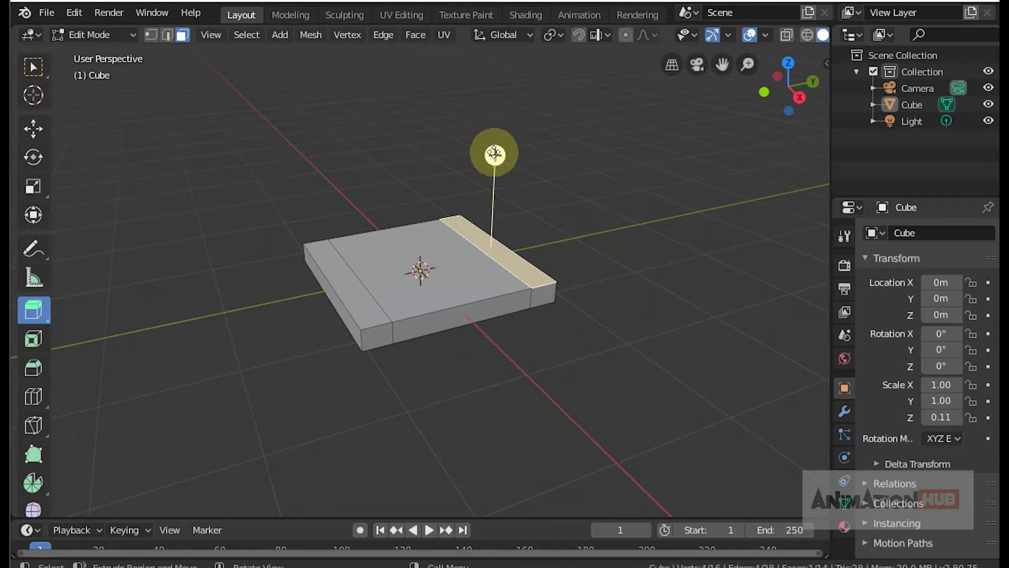
Step: Extrude the selected narrow strip upward into a tall backrest
drag(494, 153, 495, 20)
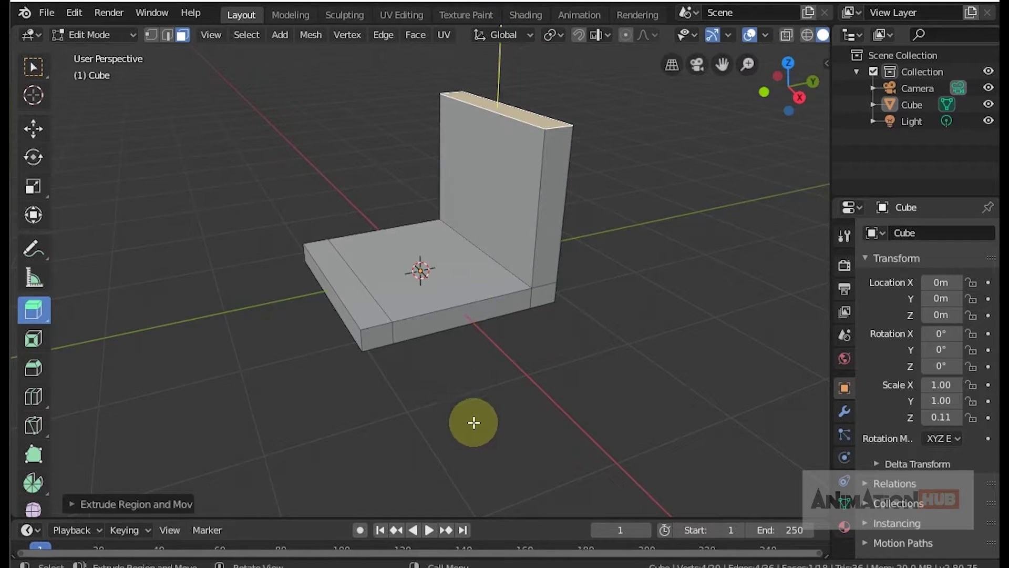
middle_drag(473, 424, 476, 449)
middle_drag(514, 426, 471, 306)
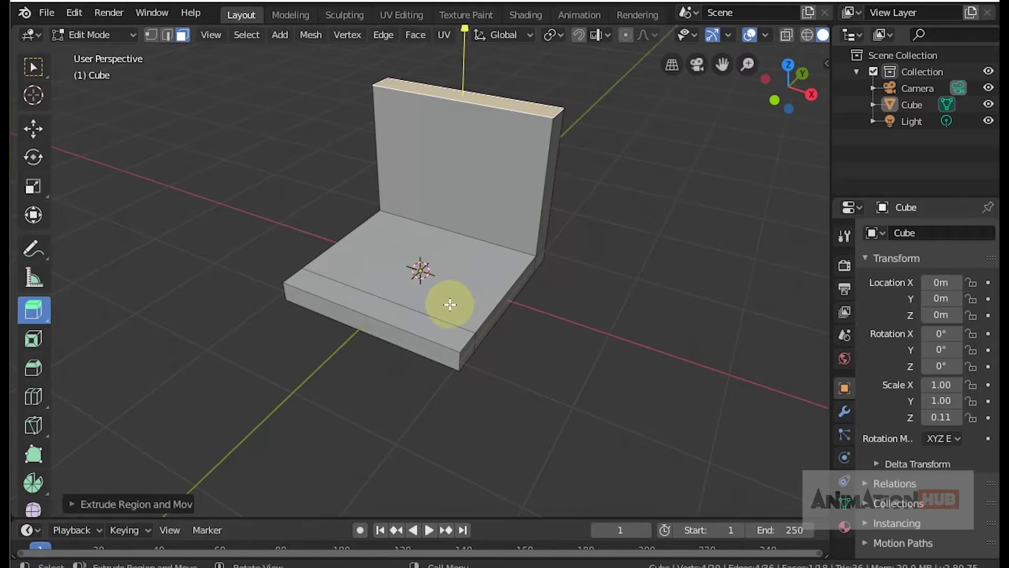
Step: Add two evenly spaced loop cuts running through the seat and backrest, without sliding them
key(ctrl)
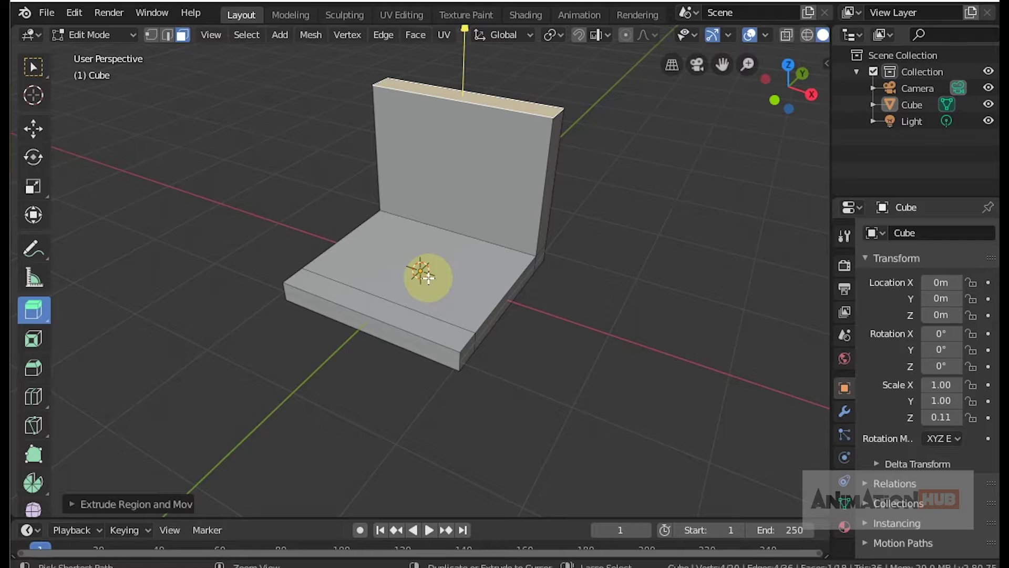
key(ctrl+r)
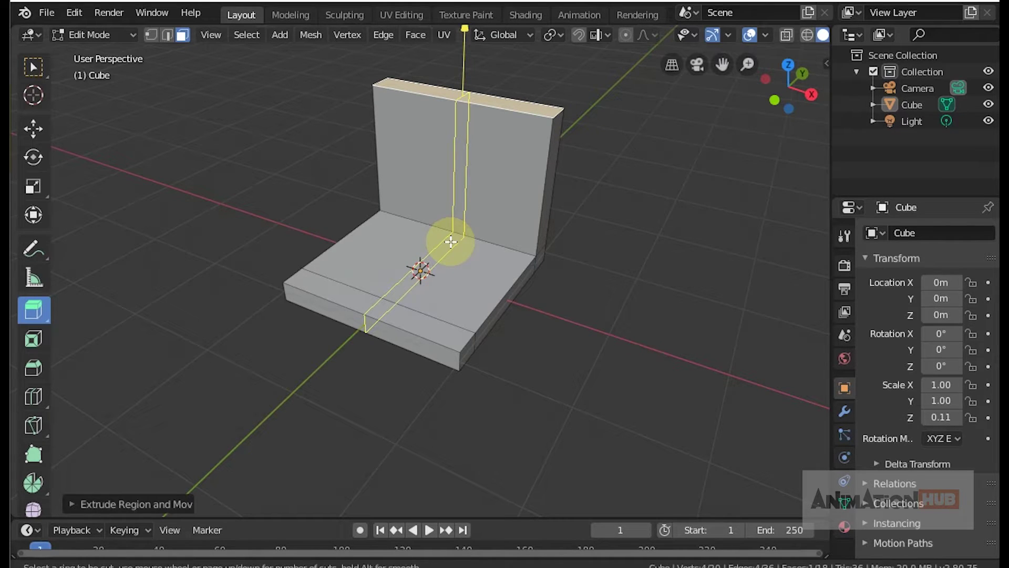
scroll(451, 242, up, 1)
scroll(452, 241, up, 2)
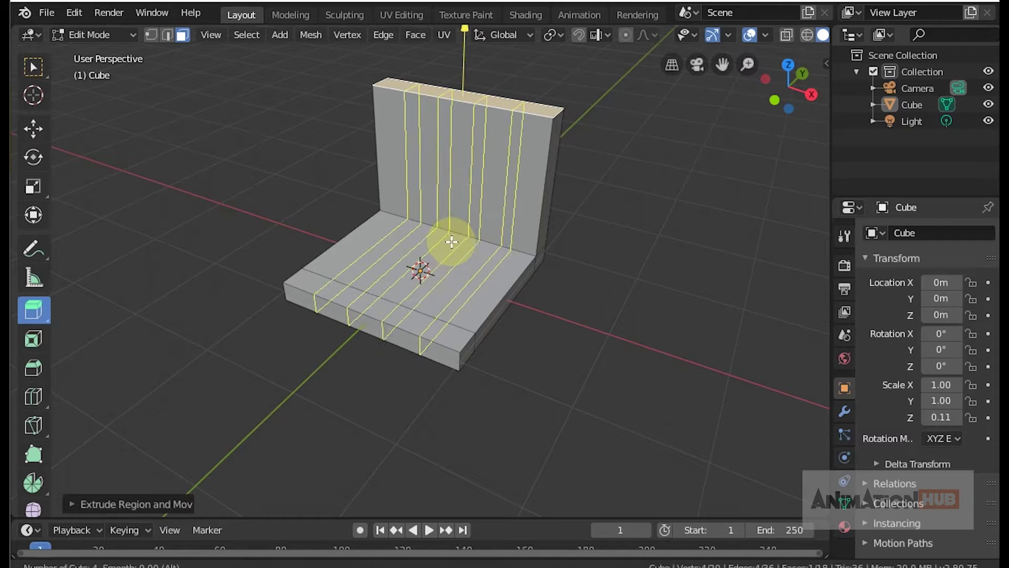
scroll(451, 242, down, 2)
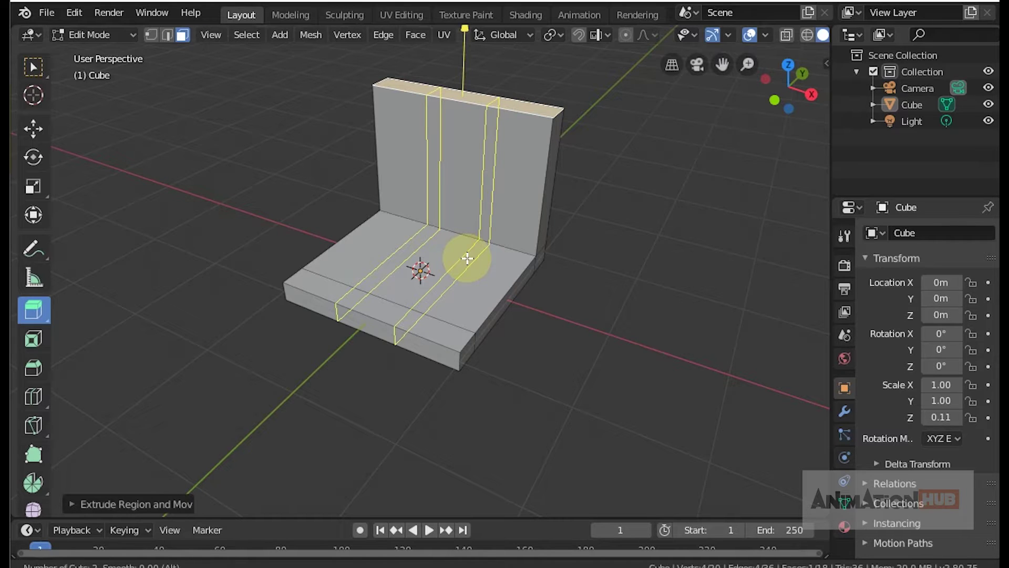
click(467, 258)
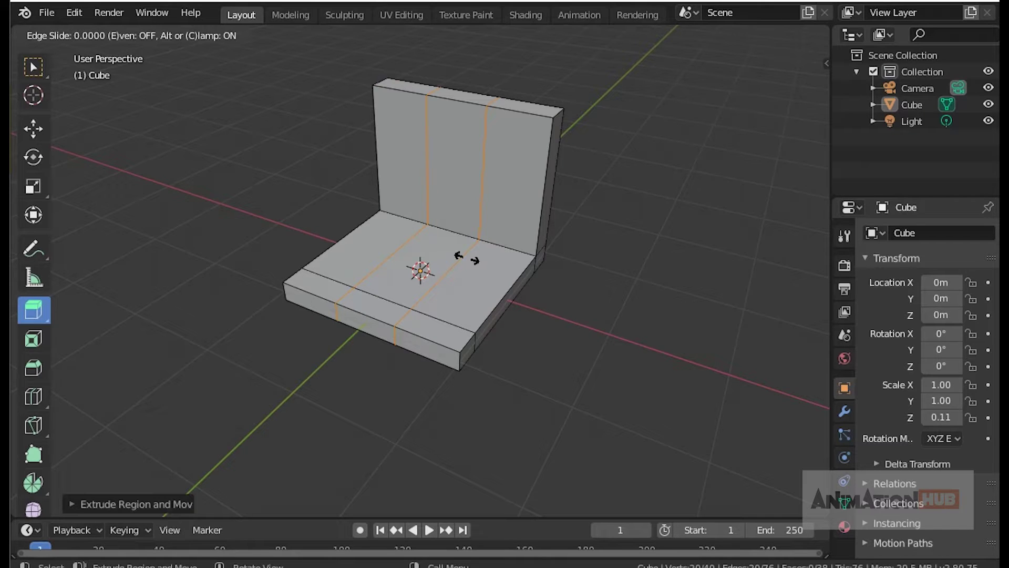
right_click(468, 258)
Step: Scale the two new loop cuts apart along the X axis by about 2.23, close to the seat's side edges
key(s)
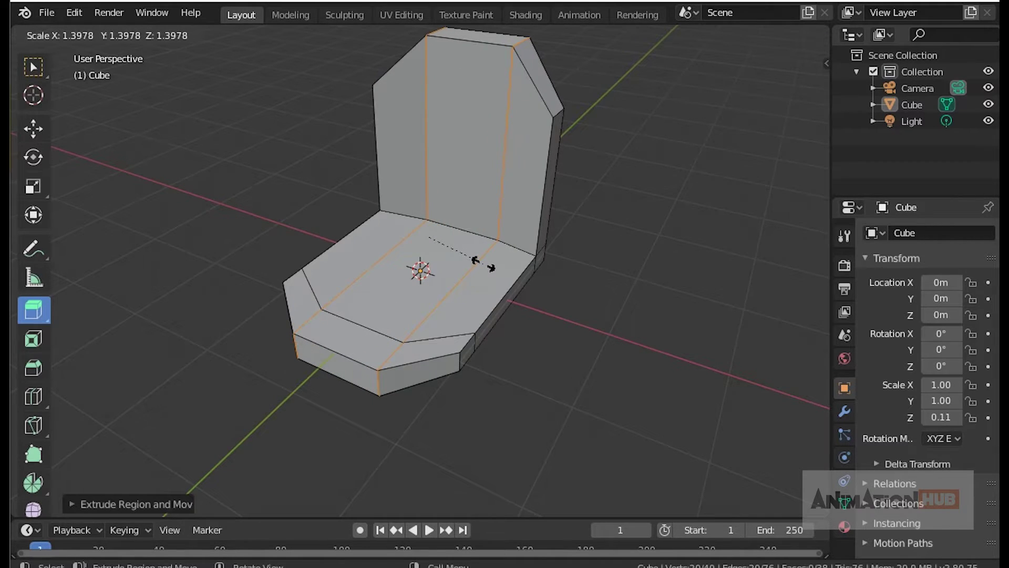
key(x)
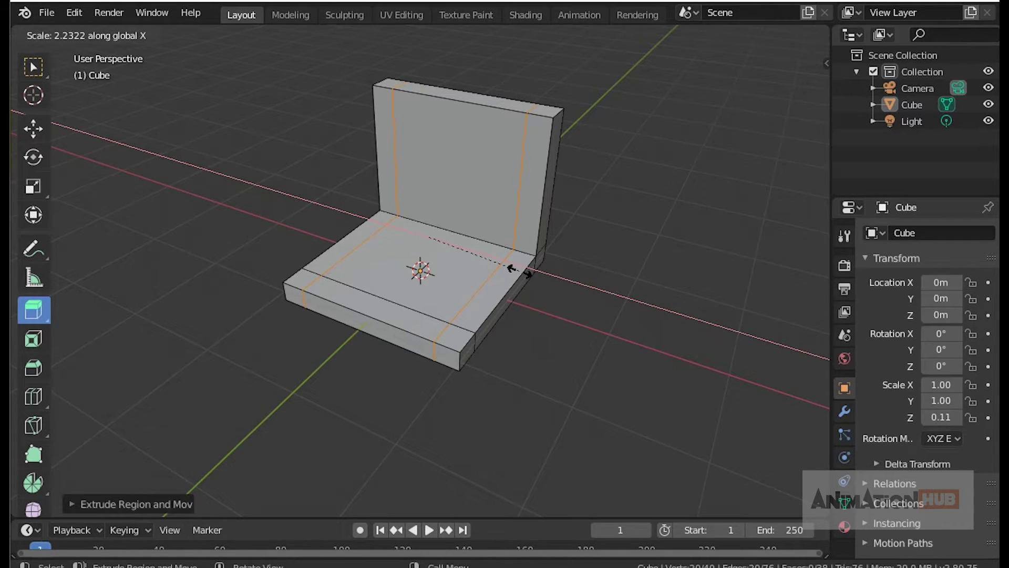
click(519, 269)
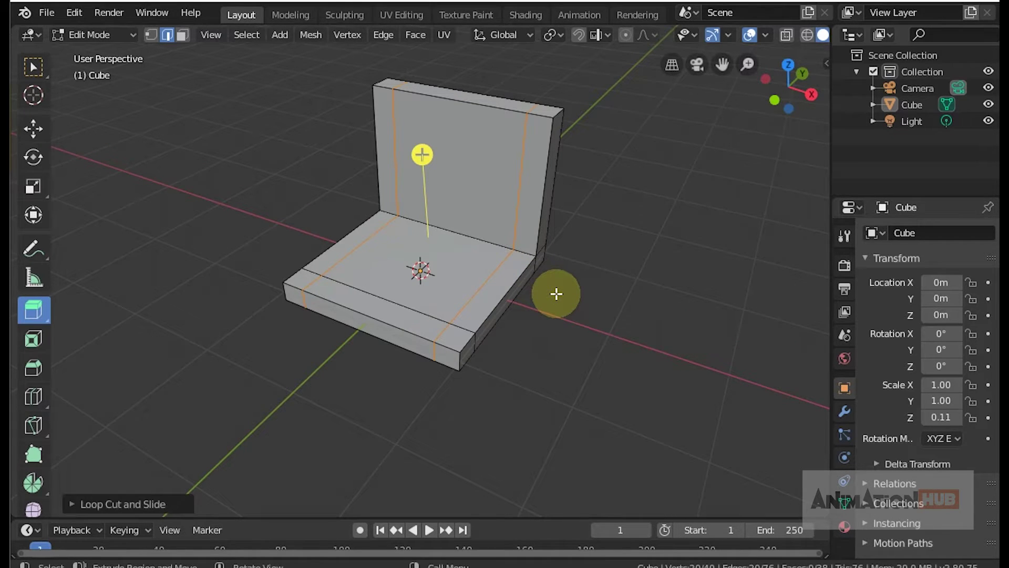
Step: Switch to face selection mode for working on the underside of the seat
middle_drag(379, 383, 363, 209)
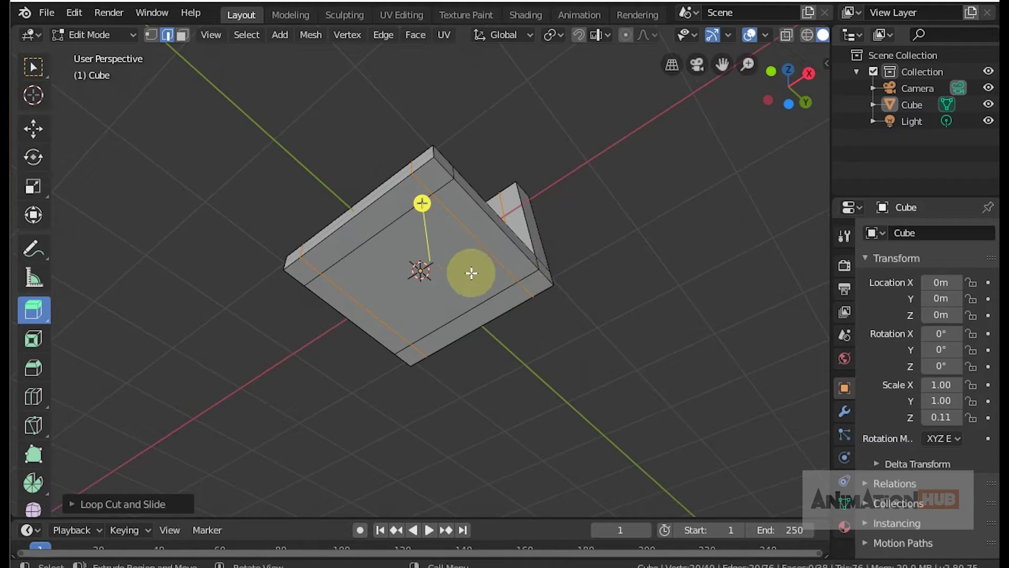
click(184, 36)
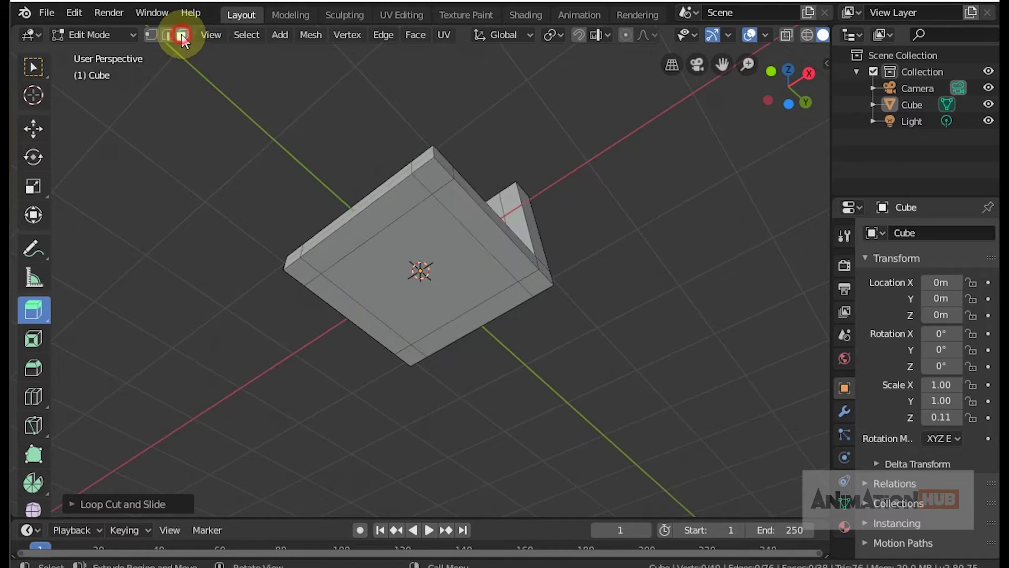
Step: Select the small corner faces on the seat's underside one at a time
click(431, 176)
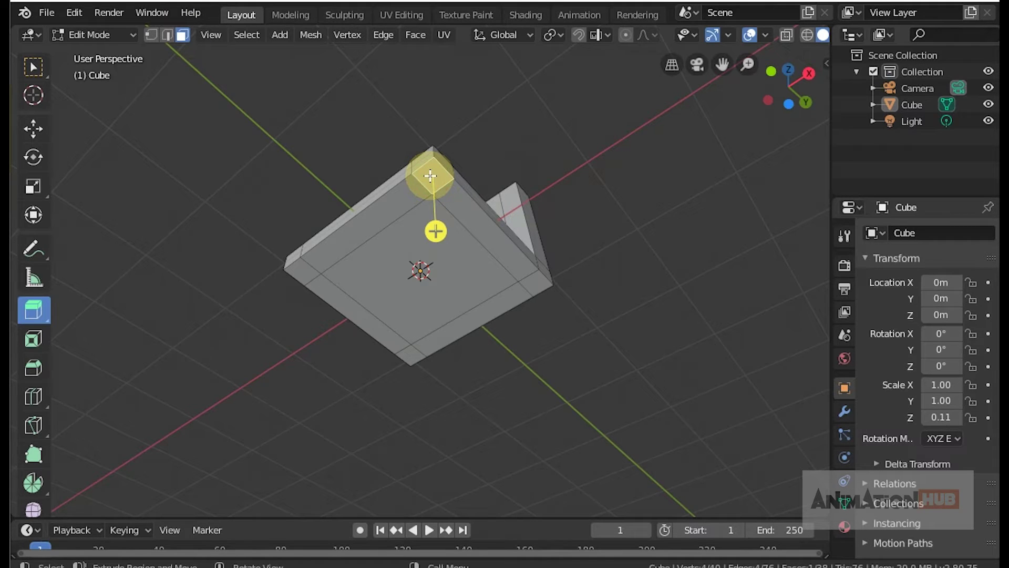
click(535, 281)
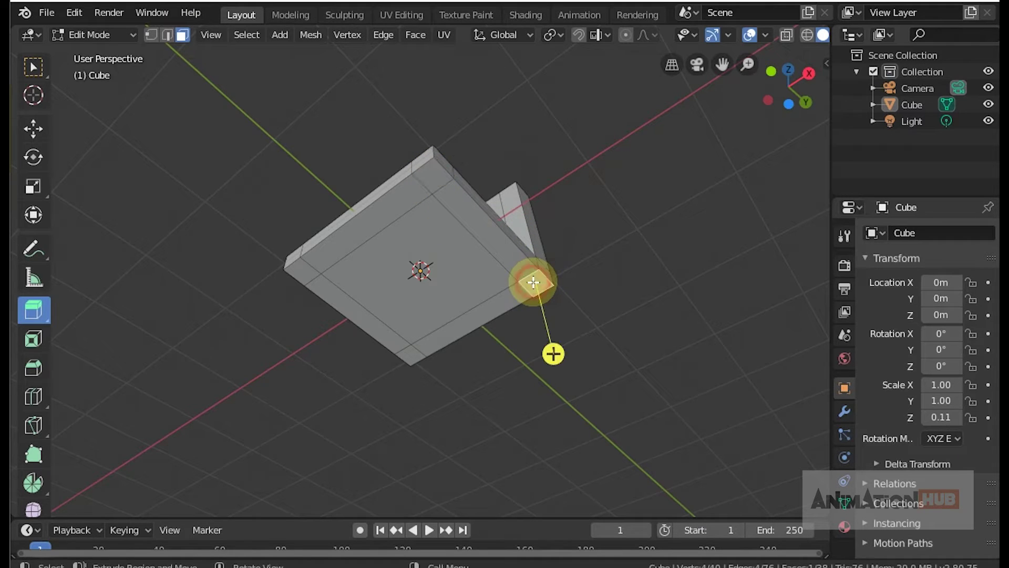
click(408, 354)
click(300, 271)
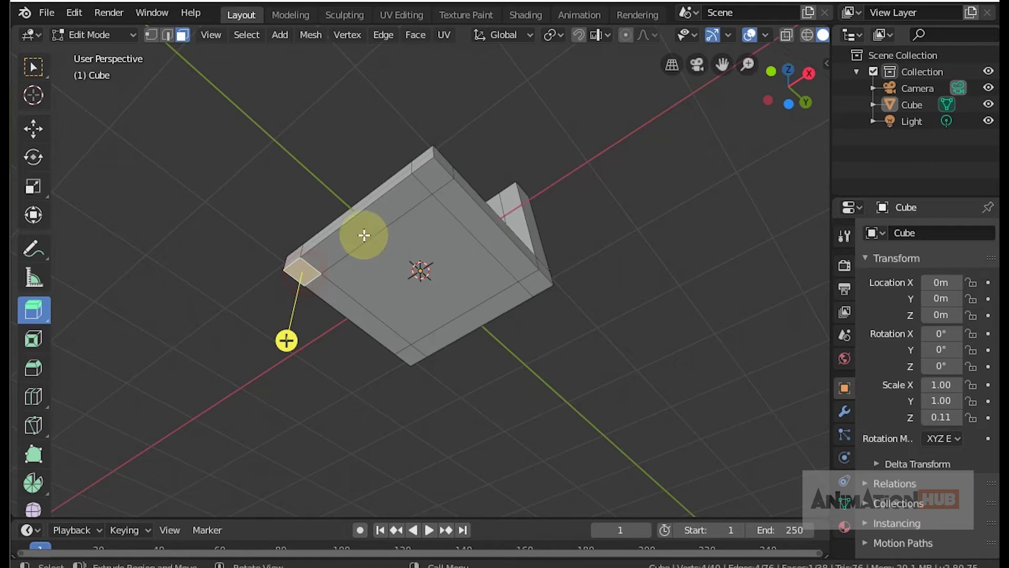
click(430, 176)
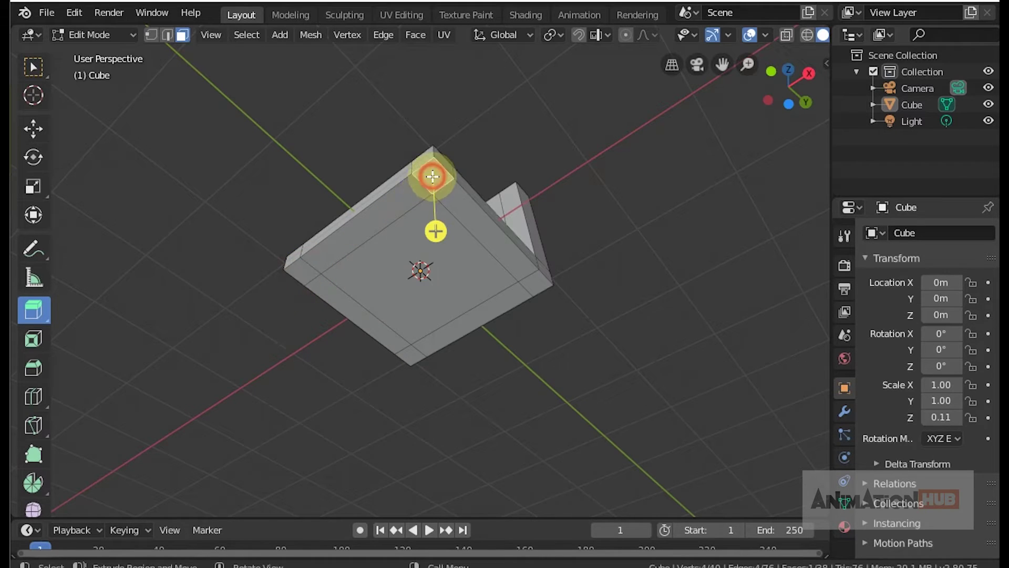
click(535, 281)
click(408, 355)
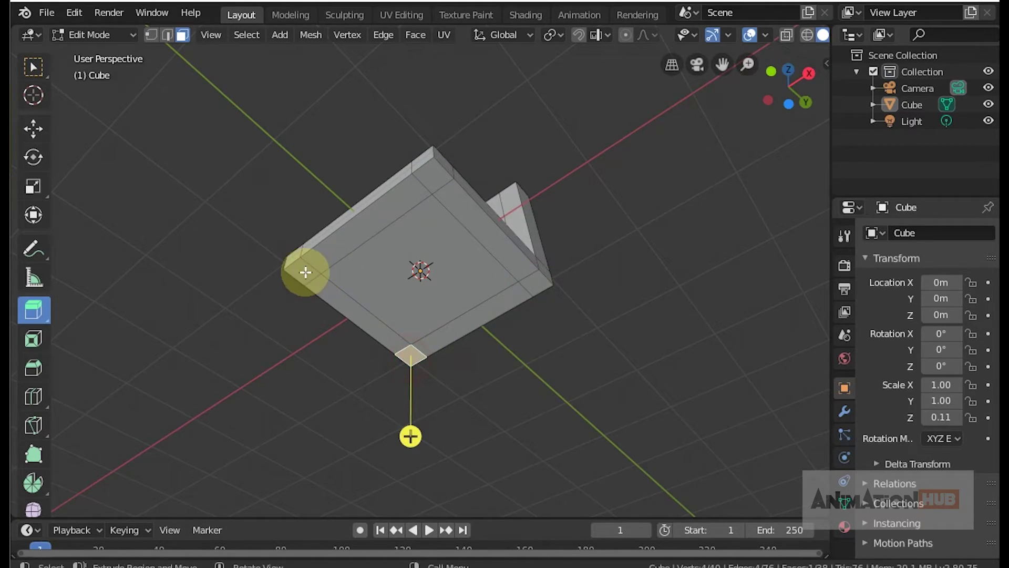
Step: Select all four small corner faces on the seat's underside together and extrude them downward into long chair legs
click(306, 272)
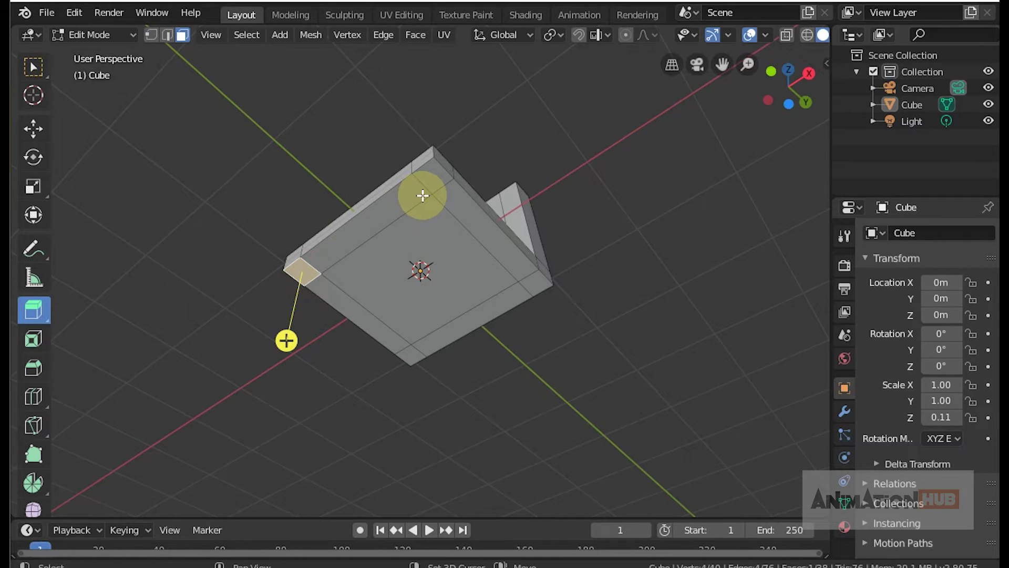
click(432, 179)
shift+click(536, 283)
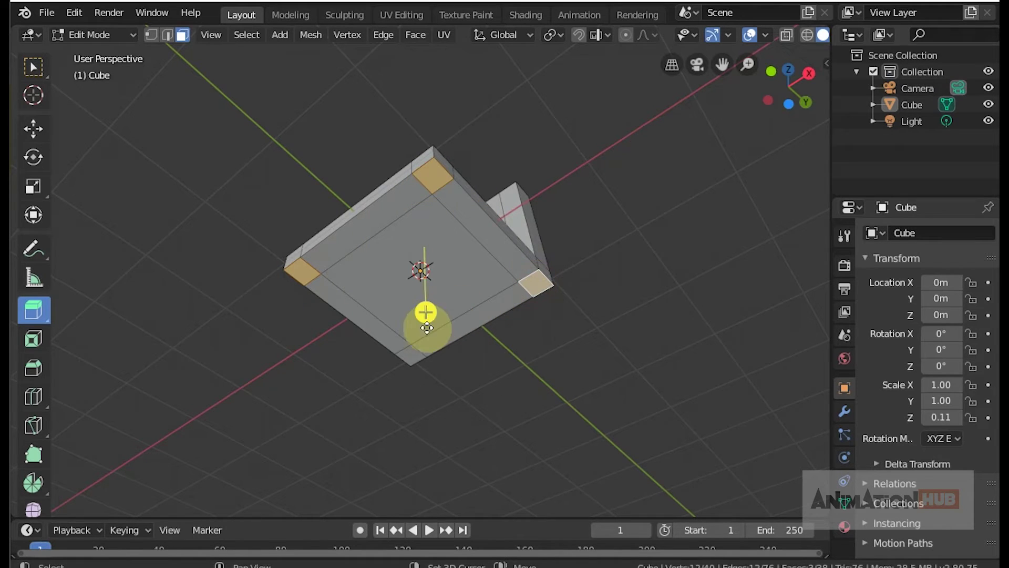
shift+click(411, 358)
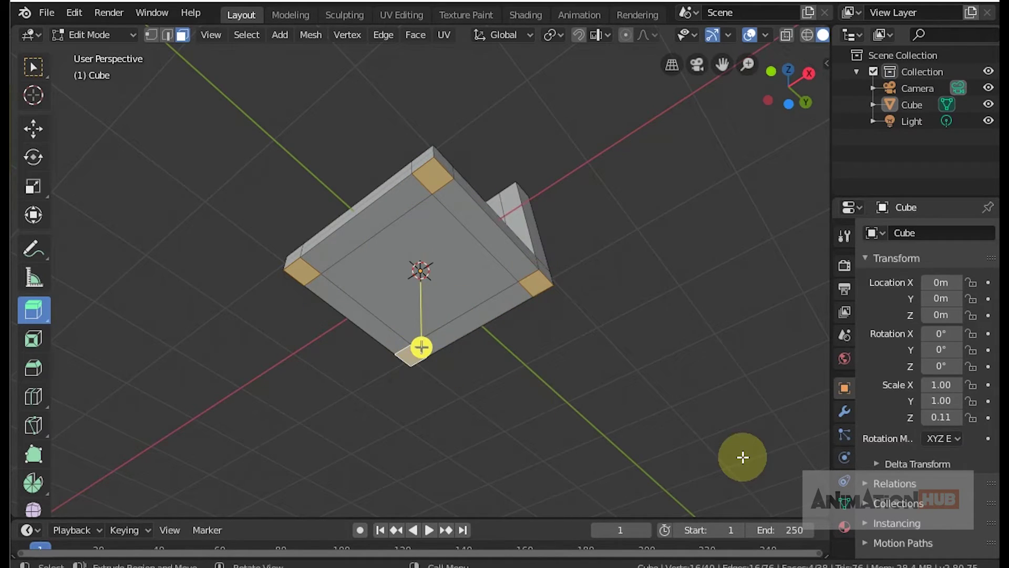
drag(421, 347, 451, 490)
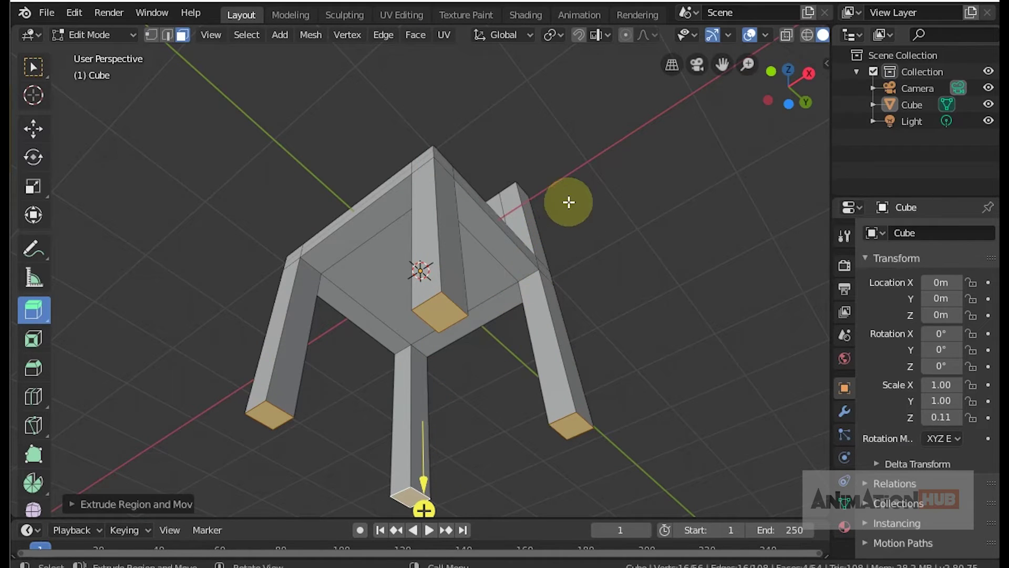
middle_drag(606, 248, 345, 311)
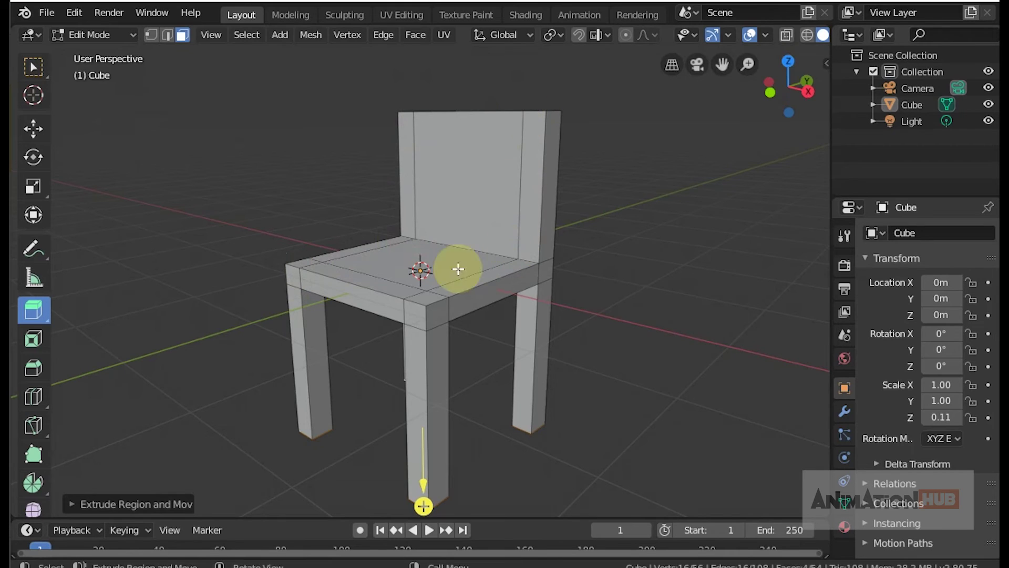
click(476, 277)
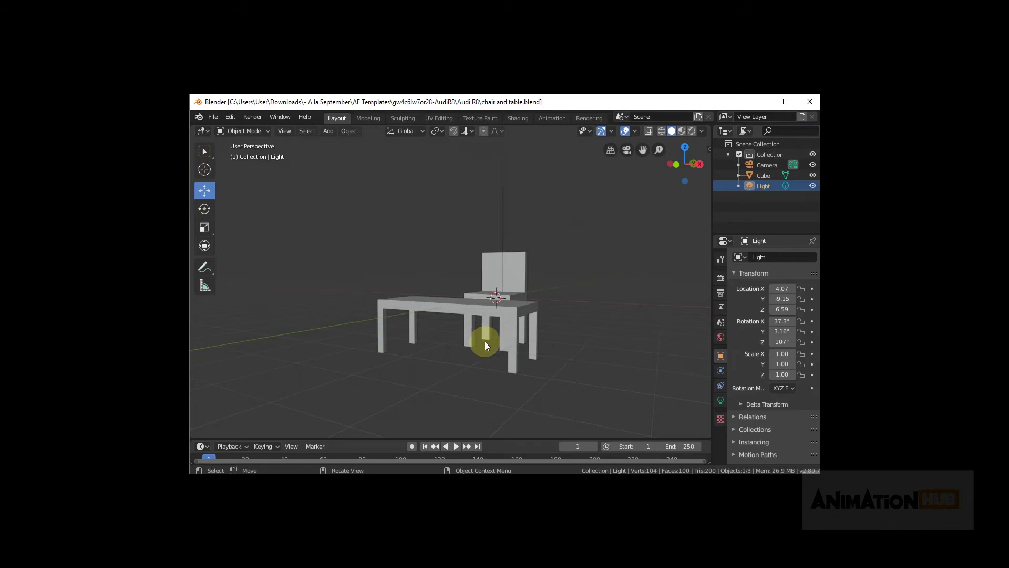
middle_drag(493, 331, 550, 288)
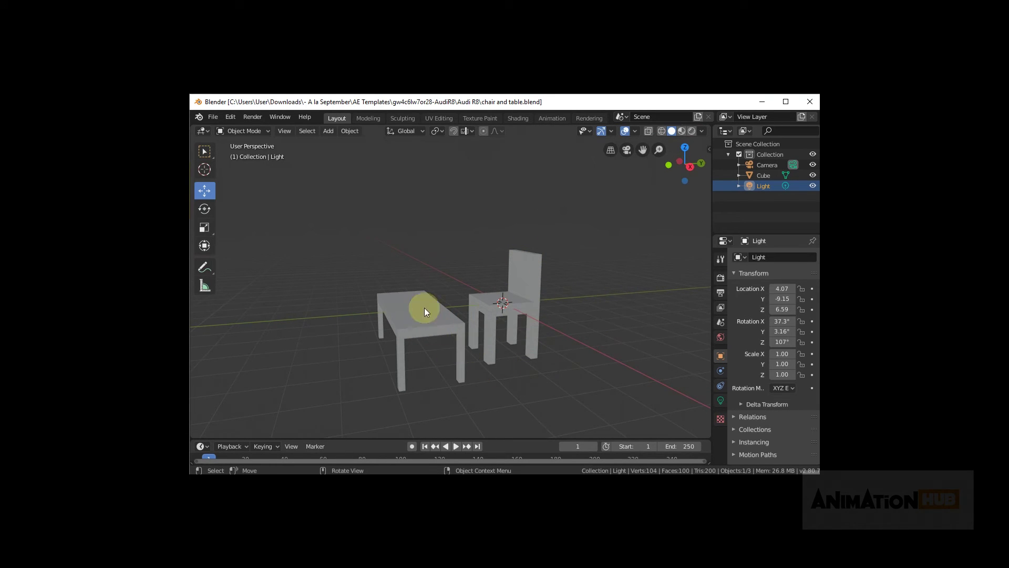
middle_drag(397, 339, 579, 337)
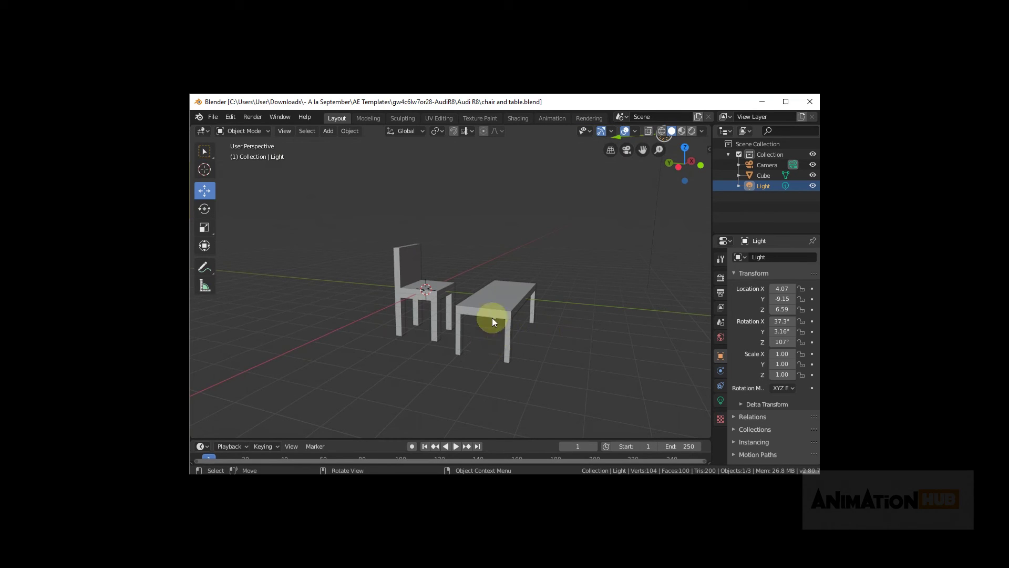
middle_drag(536, 364, 510, 344)
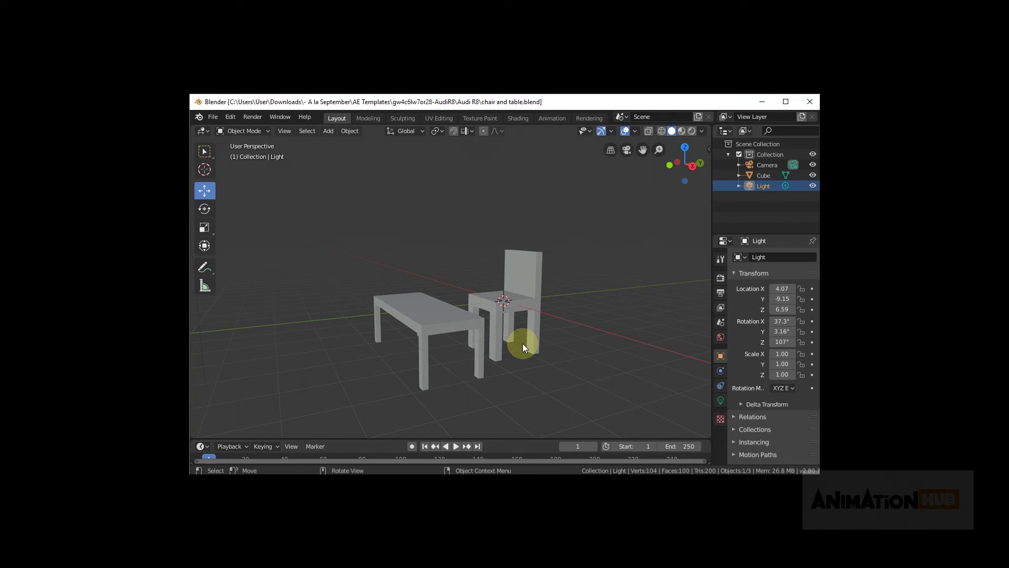